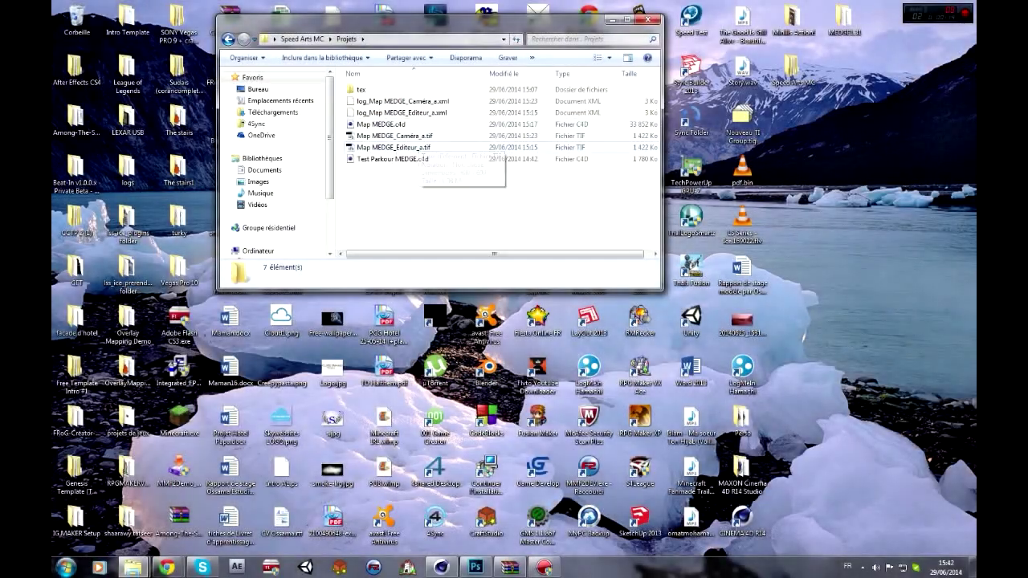
Open Map MEDGE.obj from the Fichiers Mineways folder in Cinema 4D, accepting the Wavefront import settings.
{"action": "left_click", "coordinate": [302, 39]}
{"action": "double_click", "coordinate": [374, 89]}
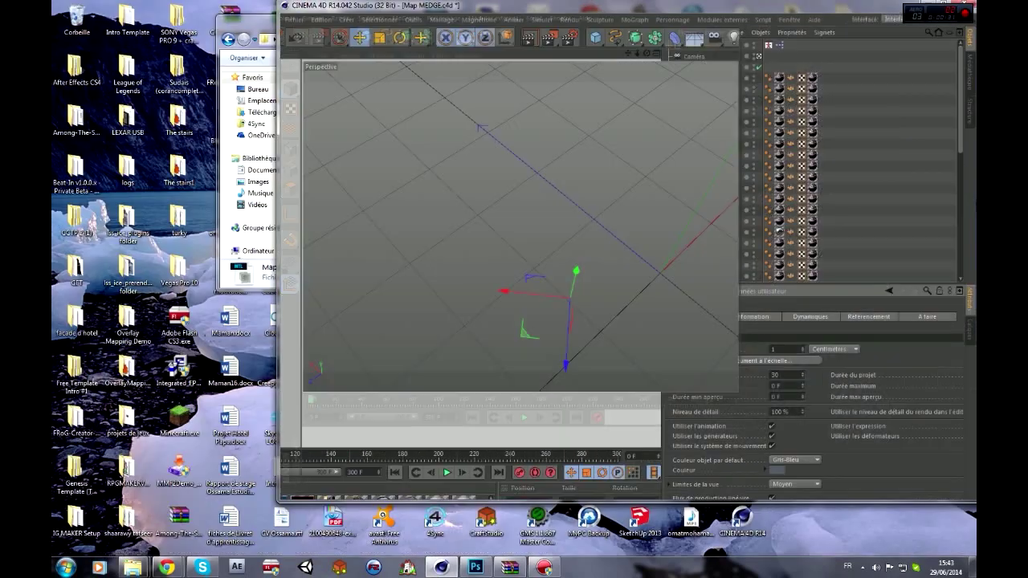
{"action": "key", "text": "Return"}
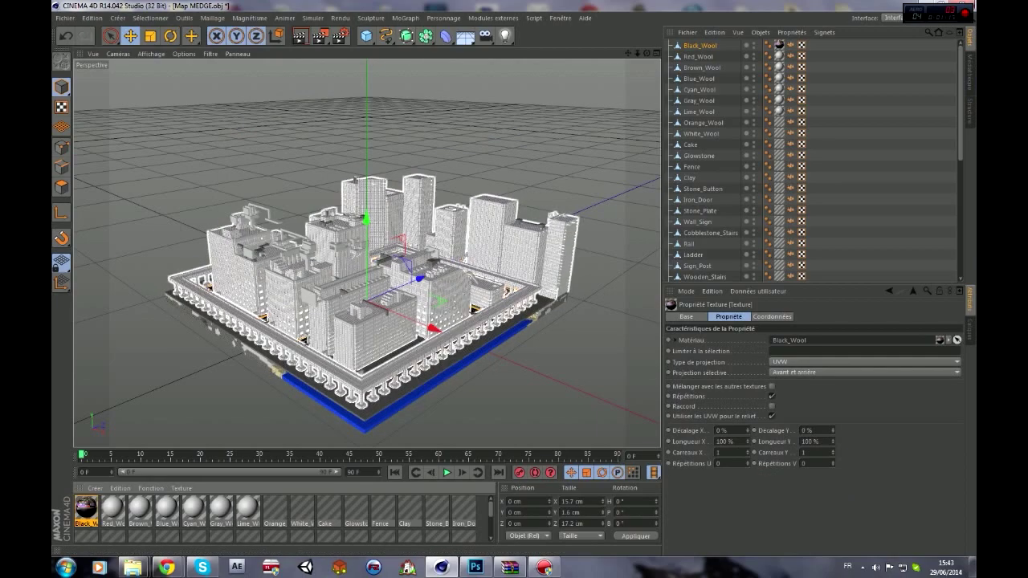
{"action": "scroll", "coordinate": [367, 253], "scroll_direction": "up", "scroll_amount": 5}
{"action": "scroll", "coordinate": [367, 253], "scroll_direction": "up", "scroll_amount": 5}
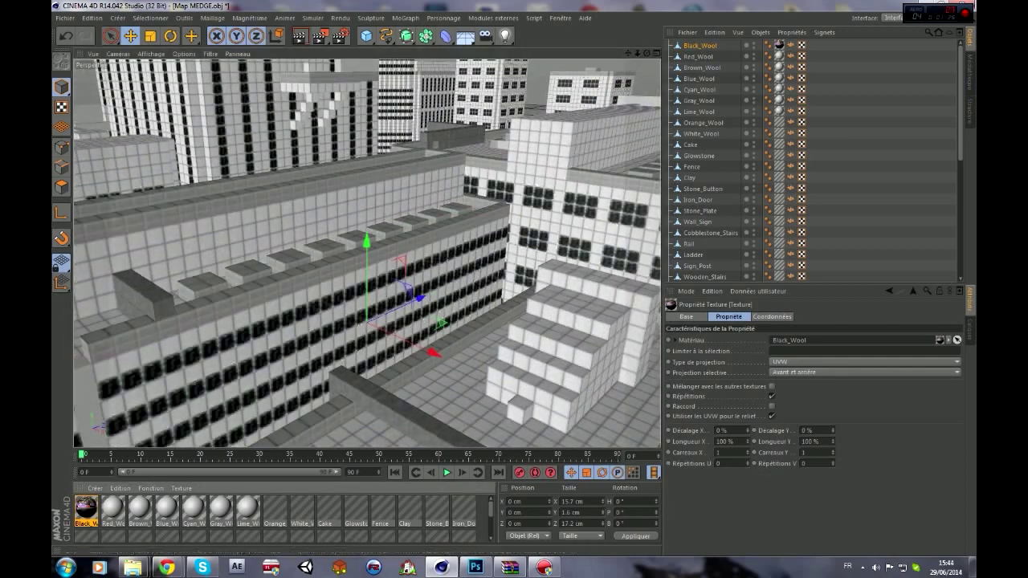
{"action": "scroll", "coordinate": [367, 254], "scroll_direction": "up", "scroll_amount": 3}
{"action": "scroll", "coordinate": [367, 254], "scroll_direction": "up", "scroll_amount": 3}
{"action": "scroll", "coordinate": [367, 254], "scroll_direction": "up", "scroll_amount": 5}
{"action": "scroll", "coordinate": [367, 254], "scroll_direction": "up", "scroll_amount": 3}
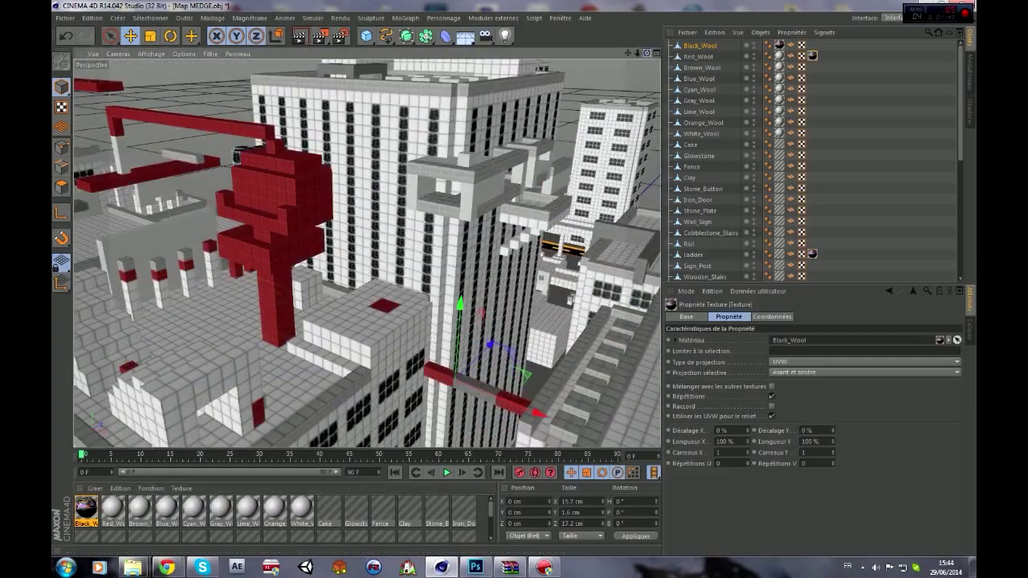
{"action": "scroll", "coordinate": [367, 254], "scroll_direction": "up", "scroll_amount": 3}
{"action": "scroll", "coordinate": [367, 253], "scroll_direction": "up", "scroll_amount": 5}
{"action": "scroll", "coordinate": [367, 253], "scroll_direction": "up", "scroll_amount": 2}
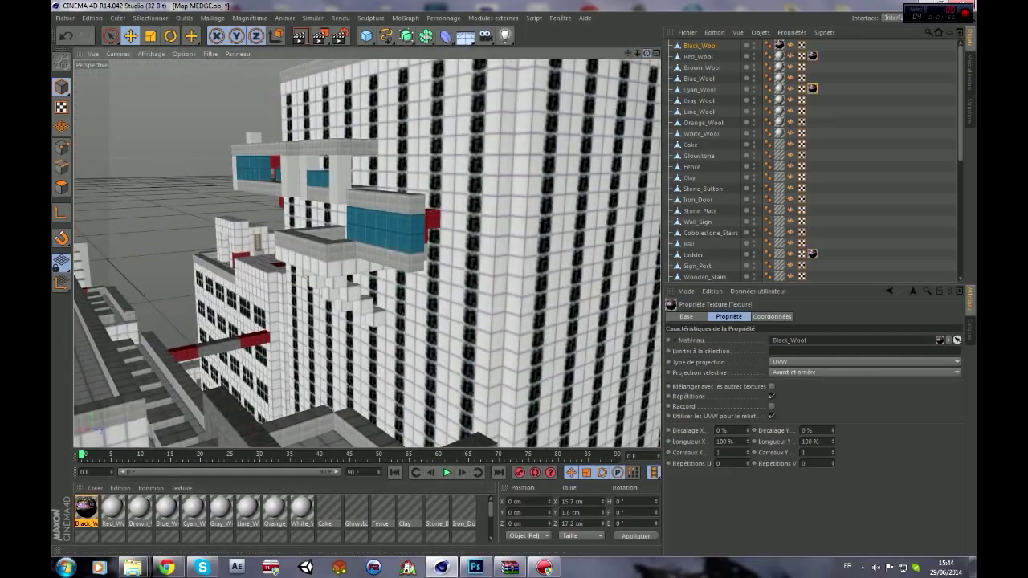
{"action": "scroll", "coordinate": [367, 253], "scroll_direction": "up", "scroll_amount": 5}
{"action": "scroll", "coordinate": [367, 253], "scroll_direction": "down", "scroll_amount": 5}
{"action": "double_click", "coordinate": [112, 511]}
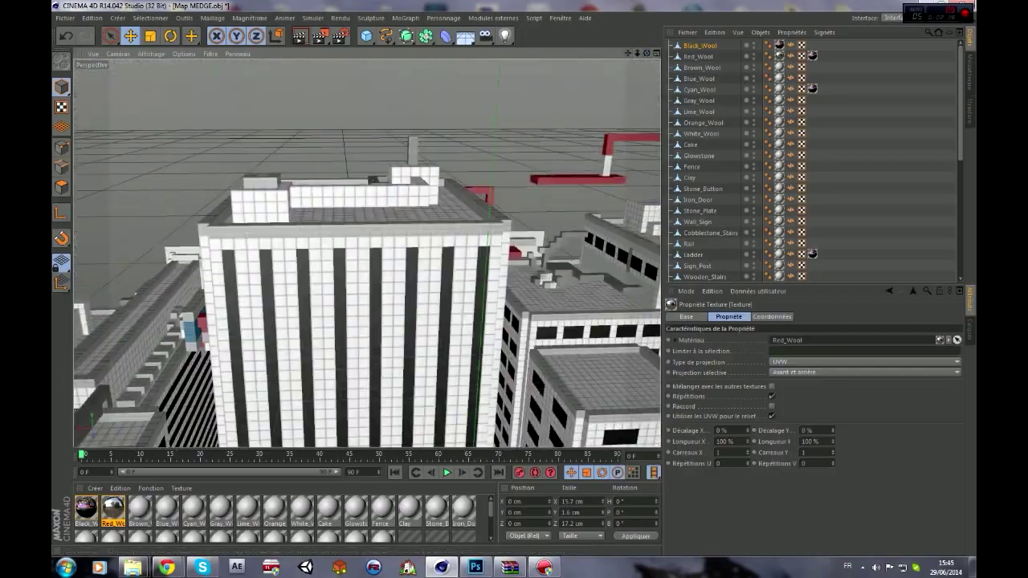
Add a sky object to the scene and orbit around the city.
{"action": "left_click", "coordinate": [118, 18]}
{"action": "left_click", "coordinate": [197, 45]}
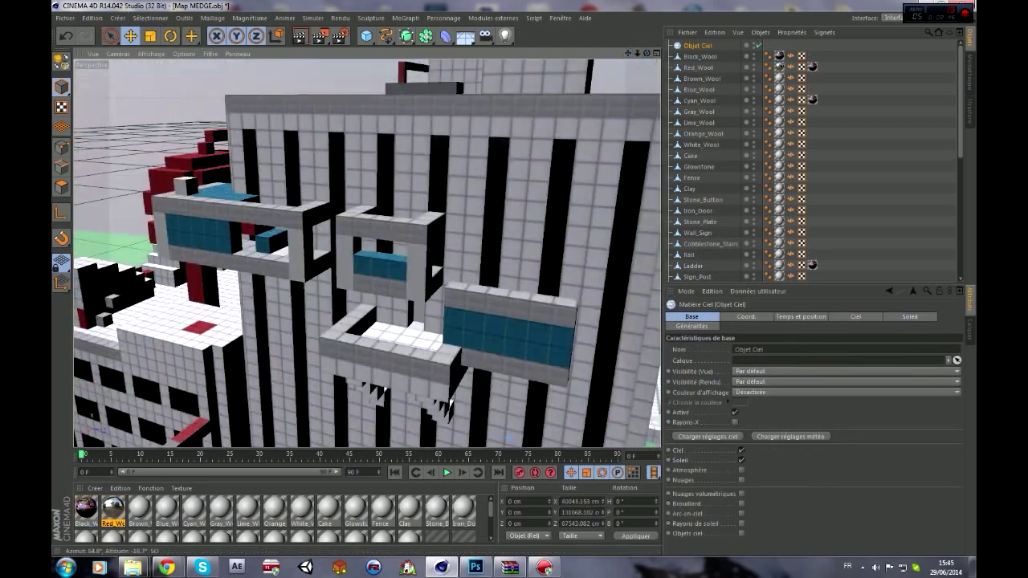
{"action": "mouse_move", "coordinate": [305, 257]}
{"action": "left_mouse_down", "text": "alt"}
{"action": "mouse_move", "coordinate": [368, 253]}
{"action": "mouse_move", "coordinate": [241, 265]}
{"action": "left_mouse_up", "text": "alt"}
{"action": "scroll", "coordinate": [367, 253], "scroll_direction": "down", "scroll_amount": 5}
{"action": "scroll", "coordinate": [367, 253], "scroll_direction": "up", "scroll_amount": 2}
{"action": "scroll", "coordinate": [367, 253], "scroll_direction": "up", "scroll_amount": 2}
{"action": "scroll", "coordinate": [368, 253], "scroll_direction": "up", "scroll_amount": 2}
Add a cylinder, undo it, and delete the sky object.
{"action": "left_click", "coordinate": [117, 18]}
{"action": "left_click", "coordinate": [187, 97]}
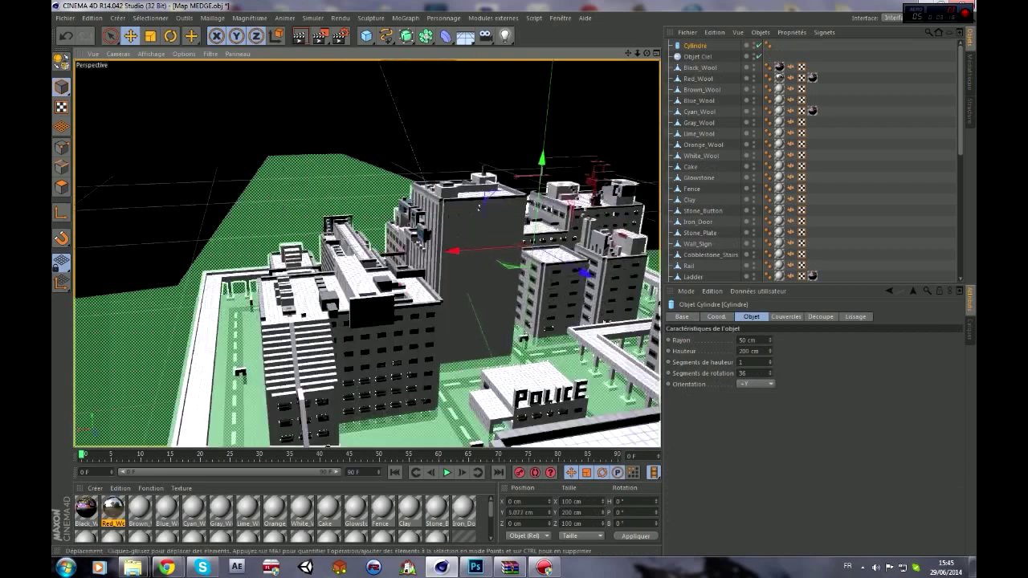
{"action": "scroll", "coordinate": [478, 207], "scroll_direction": "up", "scroll_amount": 3}
{"action": "left_click", "coordinate": [479, 208]}
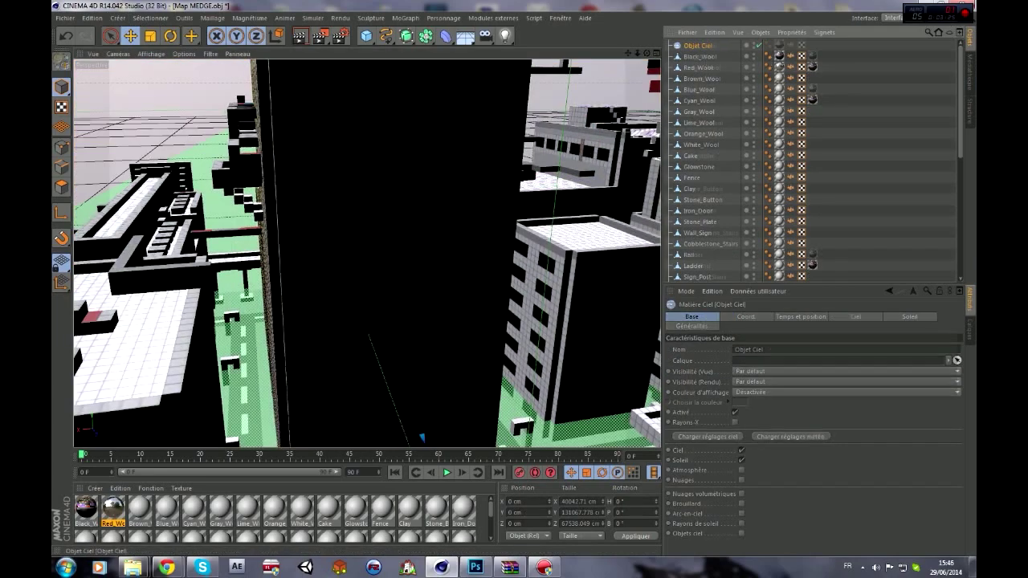
{"action": "key", "text": "Delete"}
{"action": "left_click", "coordinate": [117, 17]}
{"action": "mouse_move", "coordinate": [129, 35]}
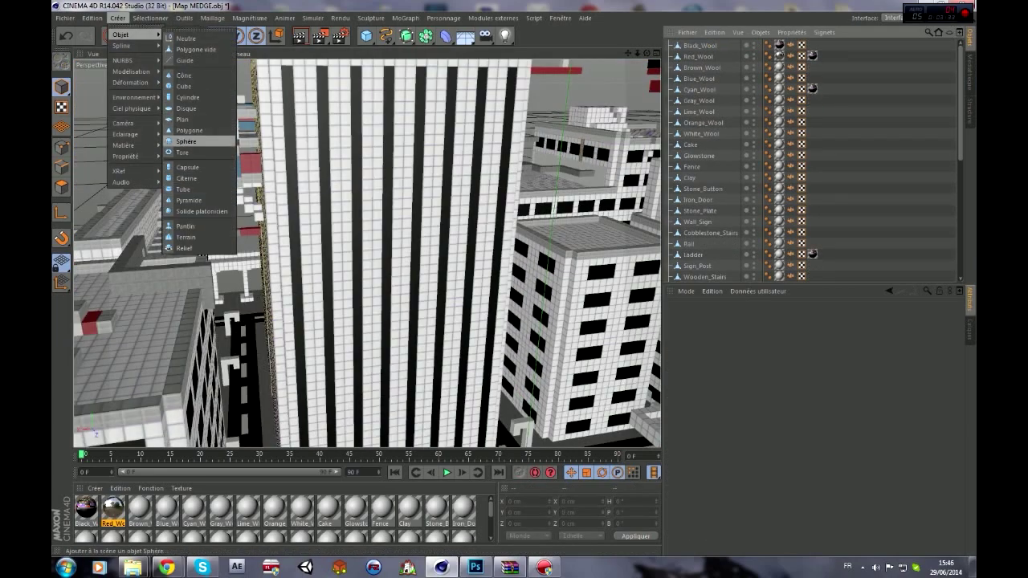
Add a cube to the scene, then delete it.
{"action": "left_click", "coordinate": [183, 86]}
{"action": "scroll", "coordinate": [367, 253], "scroll_direction": "down", "scroll_amount": 5}
{"action": "scroll", "coordinate": [367, 253], "scroll_direction": "up", "scroll_amount": 8}
{"action": "scroll", "coordinate": [367, 253], "scroll_direction": "up", "scroll_amount": 2}
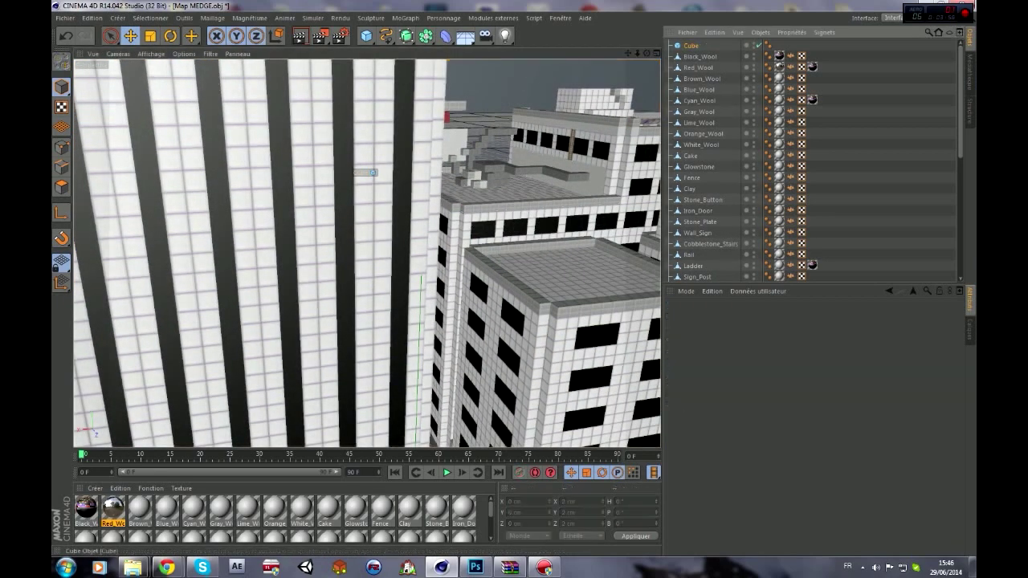
{"action": "key", "text": "Delete"}
{"action": "scroll", "coordinate": [367, 253], "scroll_direction": "down", "scroll_amount": 2}
{"action": "scroll", "coordinate": [367, 253], "scroll_direction": "down", "scroll_amount": 6}
Add a new cube, scale it down to a thin bar, and place it at the tower's top edge.
{"action": "left_click", "coordinate": [117, 17]}
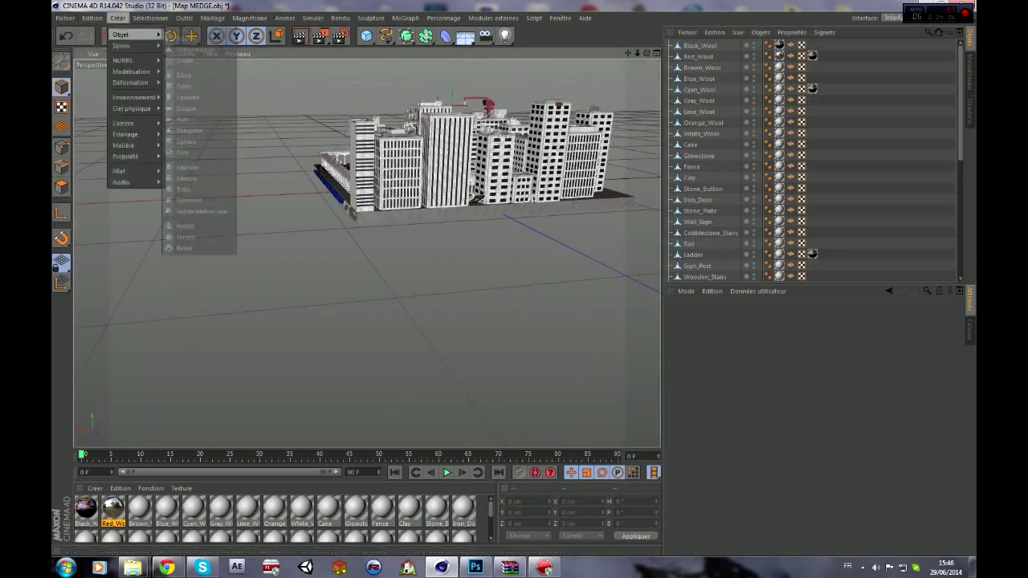
{"action": "left_click", "coordinate": [200, 86]}
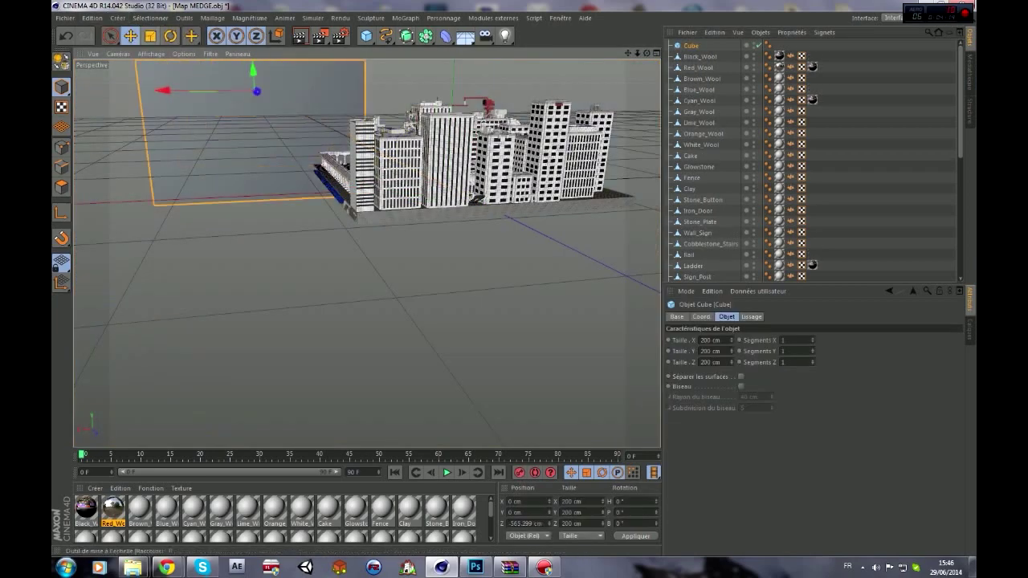
{"action": "left_click", "coordinate": [150, 35]}
{"action": "left_click_drag", "start_coordinate": [351, 80], "coordinate": [269, 102]}
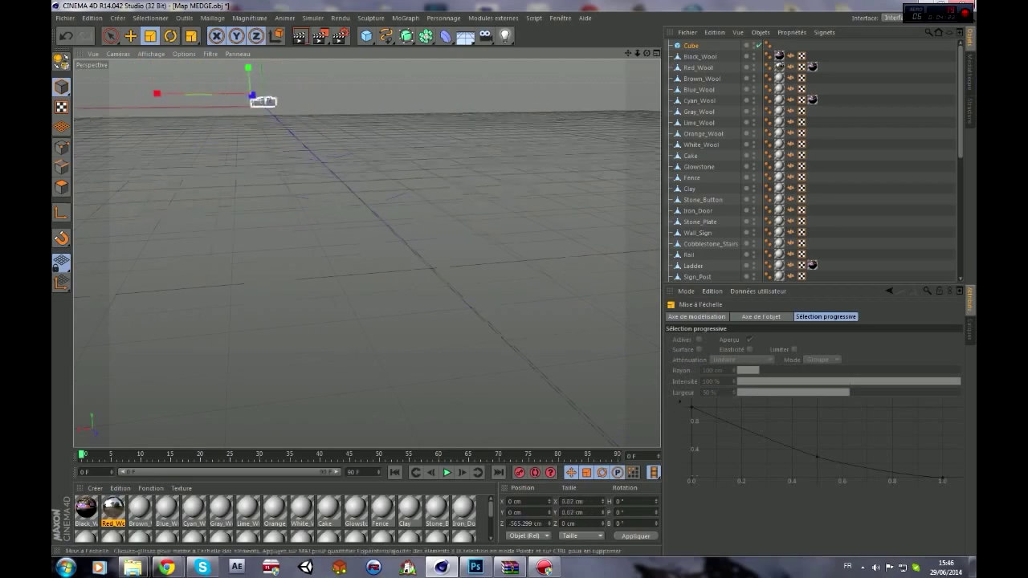
{"action": "scroll", "coordinate": [262, 101], "scroll_direction": "down", "scroll_amount": 5}
{"action": "key", "text": "e"}
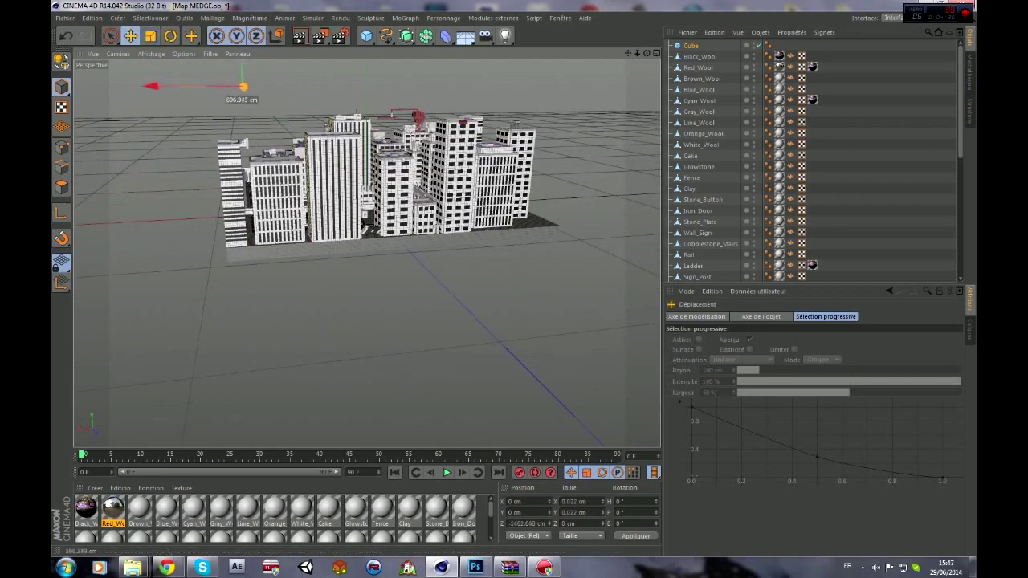
{"action": "scroll", "coordinate": [366, 254], "scroll_direction": "up", "scroll_amount": 10}
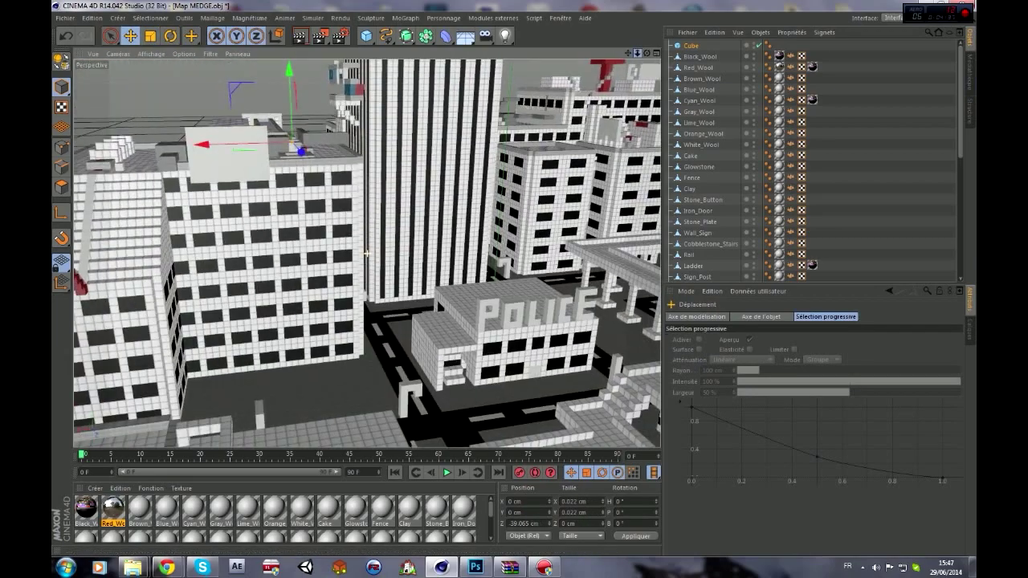
{"action": "scroll", "coordinate": [366, 254], "scroll_direction": "up", "scroll_amount": 5}
{"action": "scroll", "coordinate": [366, 254], "scroll_direction": "up", "scroll_amount": 4}
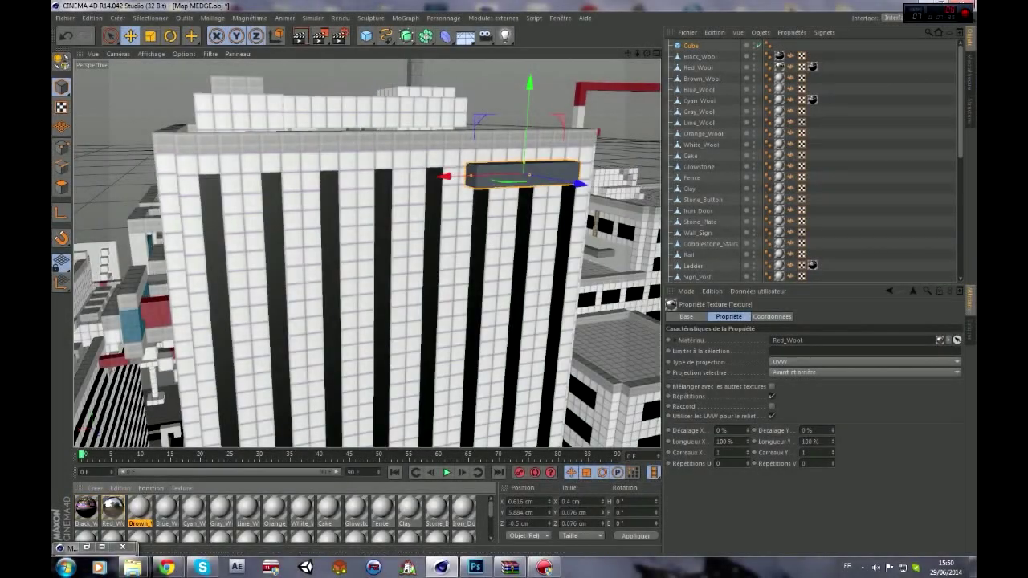
Give Brown_Wool a 65% grey reflection and load Steve (Main) from the Steve Rig library.
{"action": "double_click", "coordinate": [139, 510]}
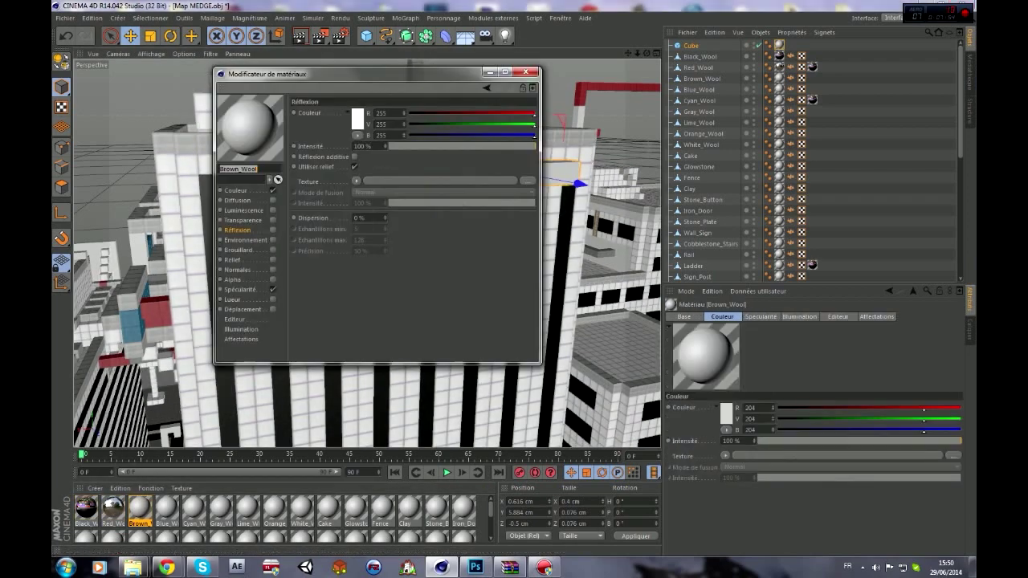
{"action": "left_click", "coordinate": [358, 118]}
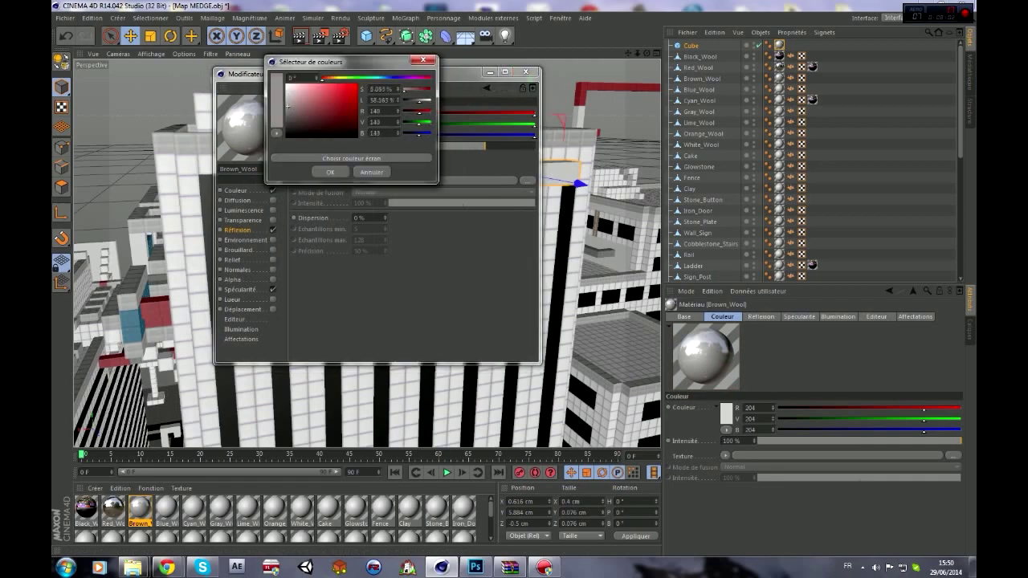
{"action": "left_click", "coordinate": [330, 172]}
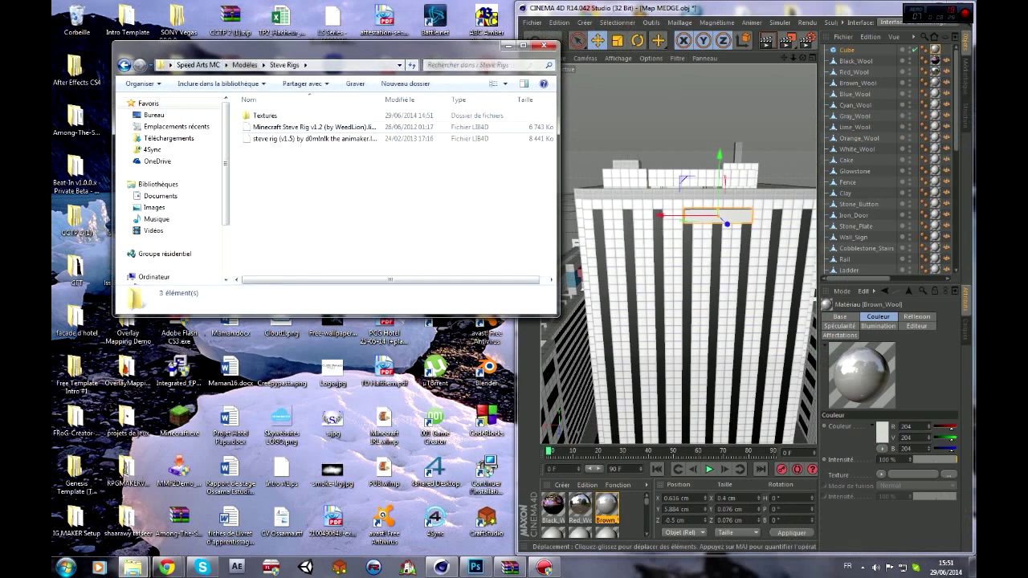
{"action": "double_click", "coordinate": [313, 127]}
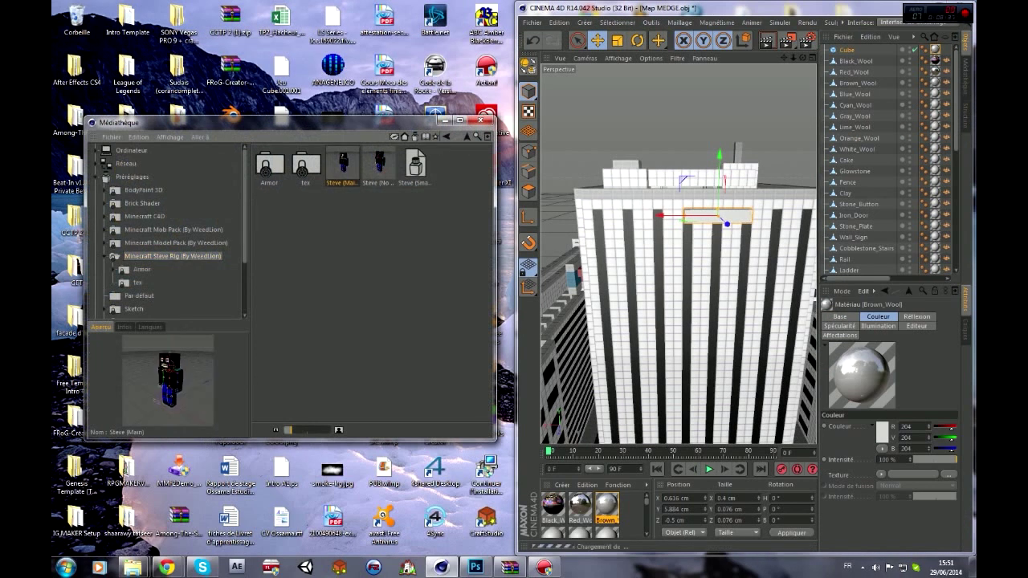
{"action": "double_click", "coordinate": [343, 165]}
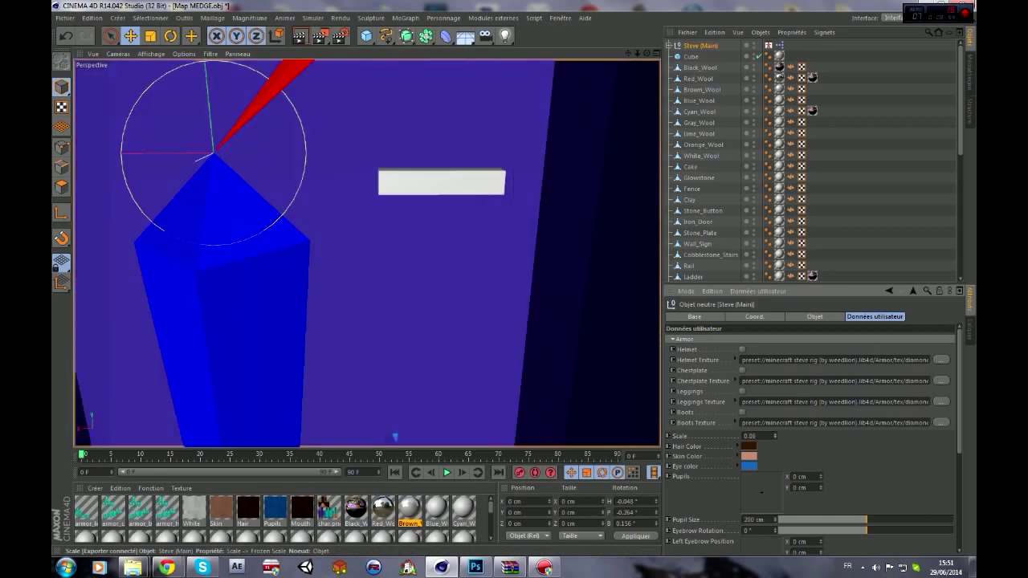
Shrink the Steve rig to 0.001 scale so it fits the city.
{"action": "left_click_drag", "start_coordinate": [774, 435], "coordinate": [775, 434]}
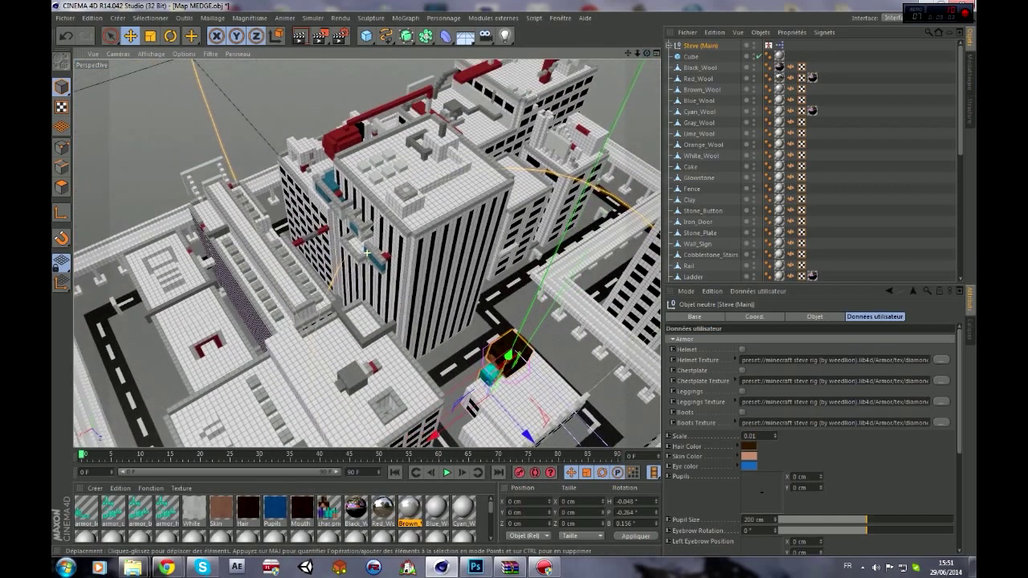
{"action": "mouse_move", "coordinate": [367, 253]}
{"action": "left_mouse_down", "text": "alt"}
{"action": "mouse_move", "coordinate": [458, 366]}
{"action": "mouse_move", "coordinate": [425, 241]}
{"action": "left_mouse_up", "text": "alt"}
{"action": "left_click", "coordinate": [748, 446]}
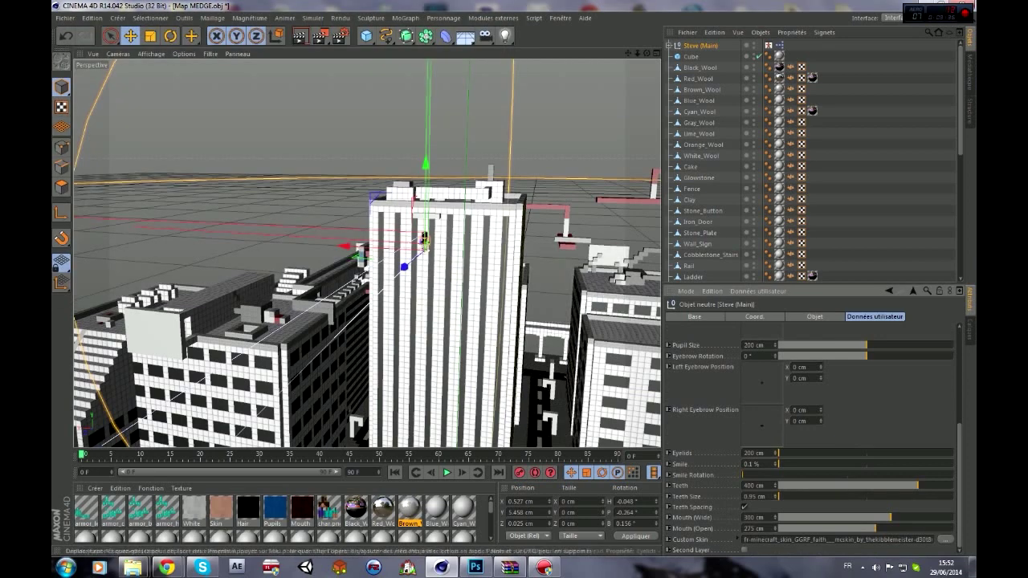
{"action": "scroll", "coordinate": [424, 241], "scroll_direction": "down", "scroll_amount": 5}
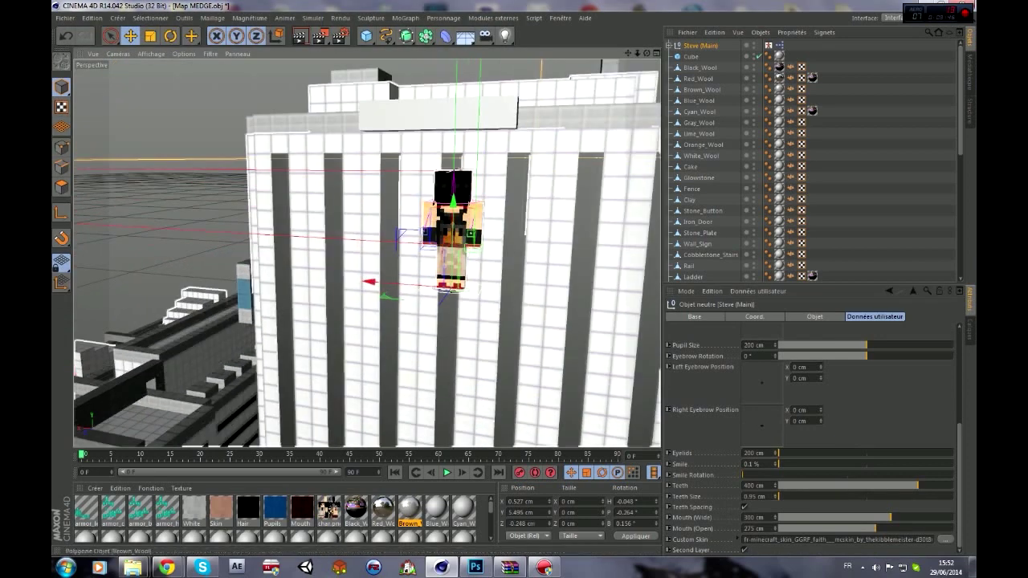
Raise Steve's arm toward the upper right and tilt the whole rig about 16 degrees.
{"action": "key", "text": "e"}
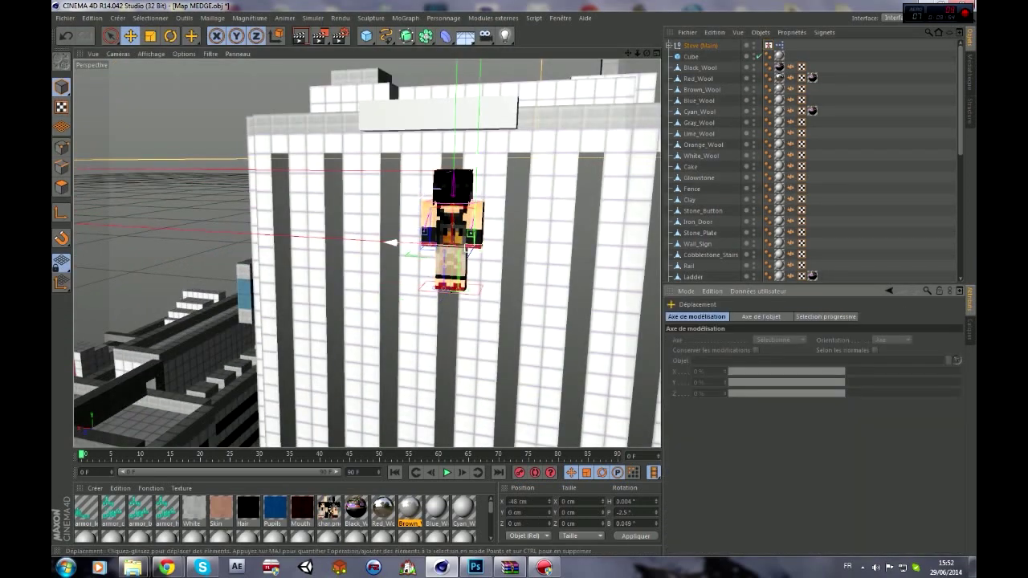
{"action": "left_click_drag", "start_coordinate": [474, 237], "coordinate": [508, 161]}
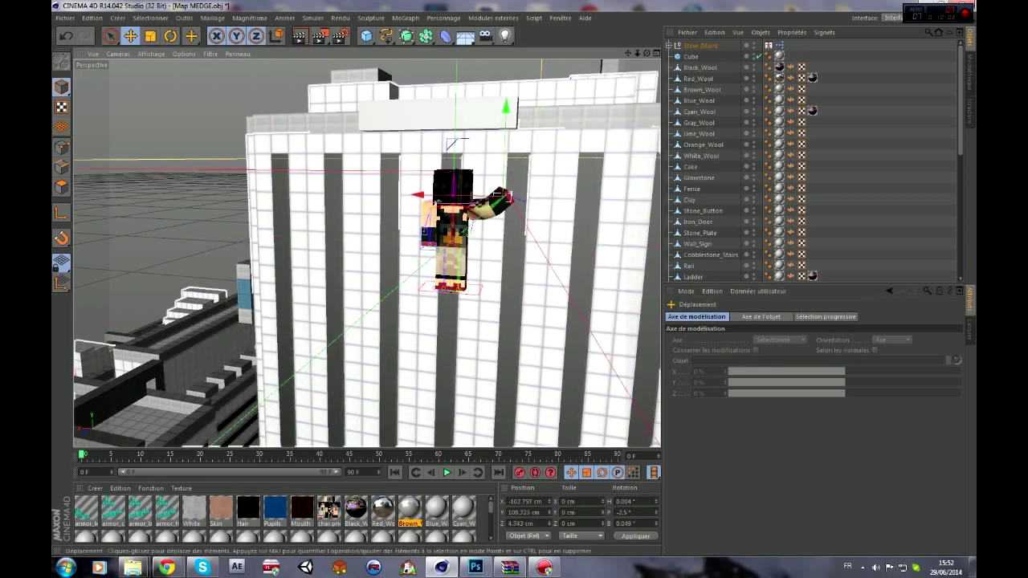
{"action": "left_click_drag", "start_coordinate": [494, 183], "coordinate": [485, 182]}
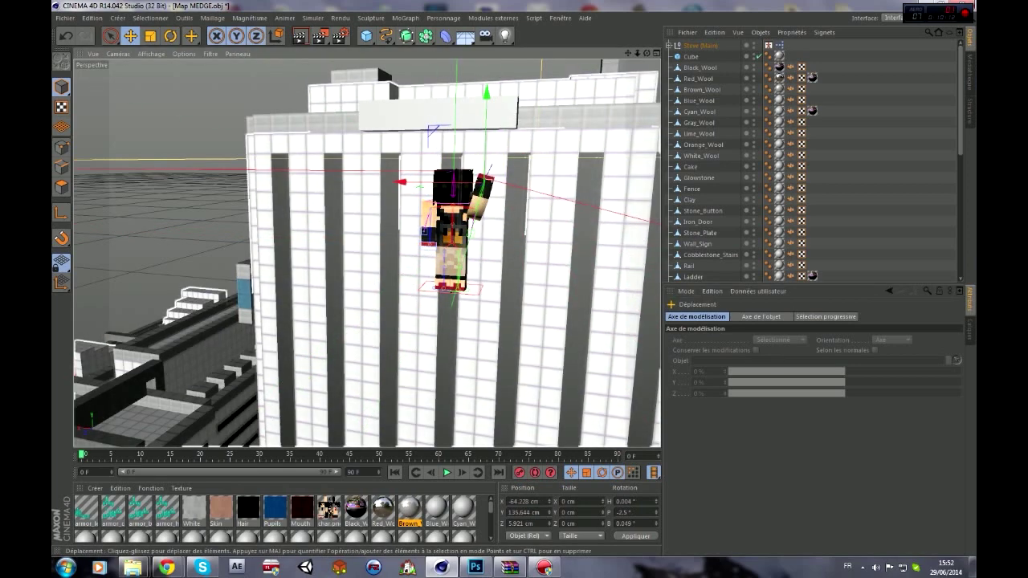
{"action": "key", "text": "r"}
{"action": "left_click", "coordinate": [700, 45]}
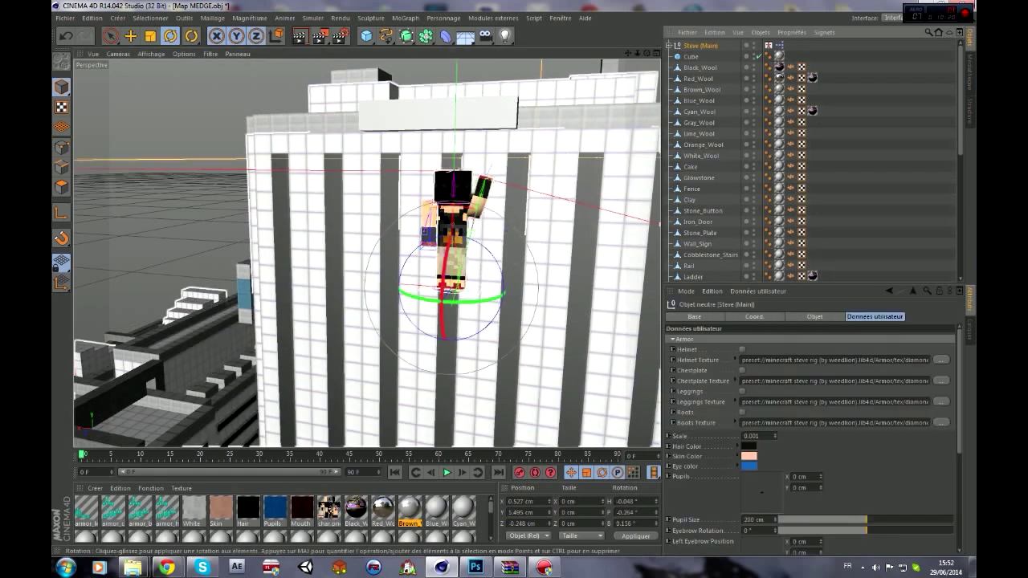
{"action": "left_click_drag", "start_coordinate": [452, 302], "coordinate": [502, 281]}
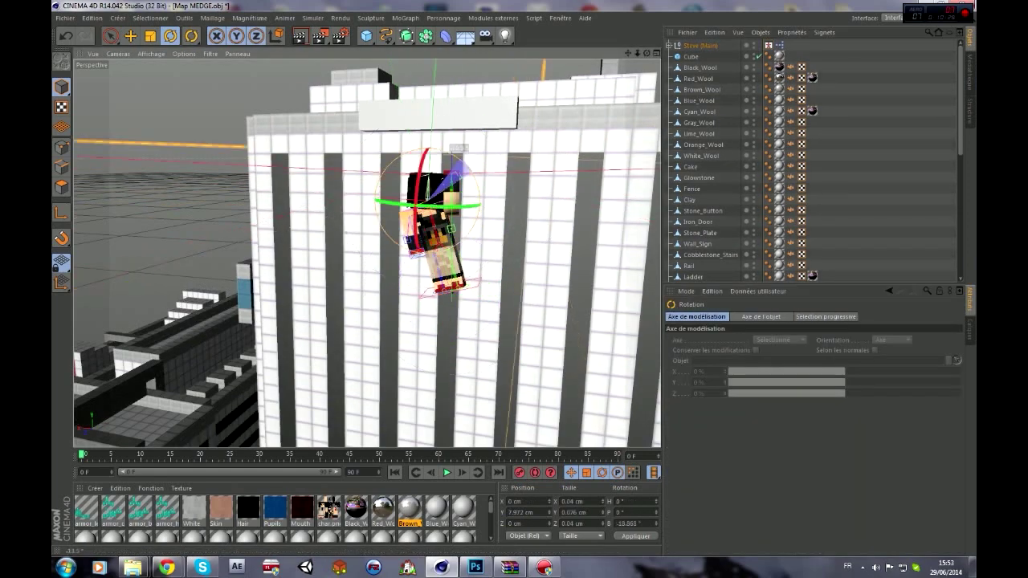
{"action": "left_click", "coordinate": [382, 171]}
{"action": "key", "text": "e"}
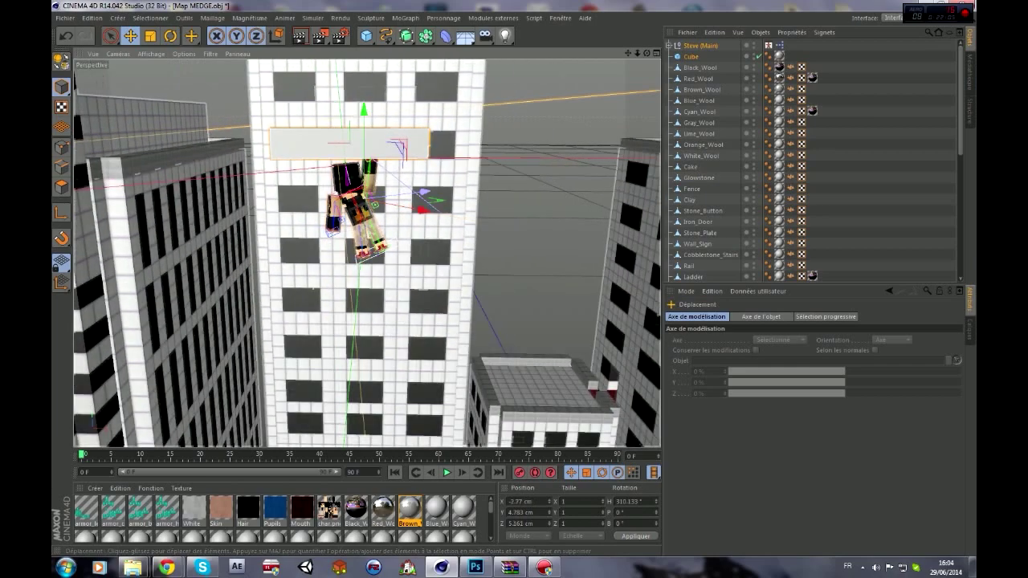
Move Steve under the ledge block (X -2.77, Y 6.154, Z 6.463 cm) and preview a render.
{"action": "left_click_drag", "start_coordinate": [423, 211], "coordinate": [363, 211]}
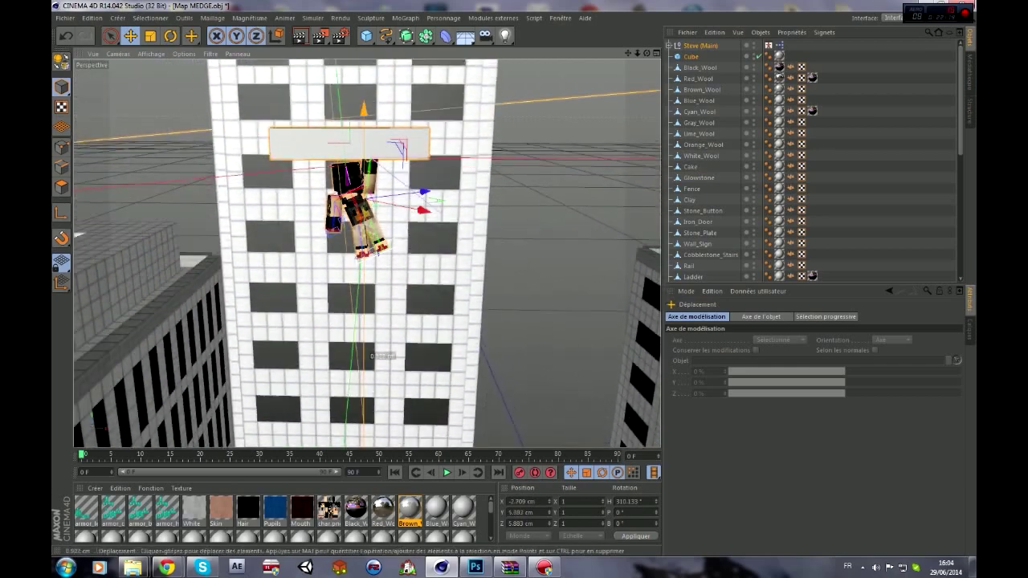
{"action": "left_click_drag", "start_coordinate": [423, 192], "coordinate": [434, 199]}
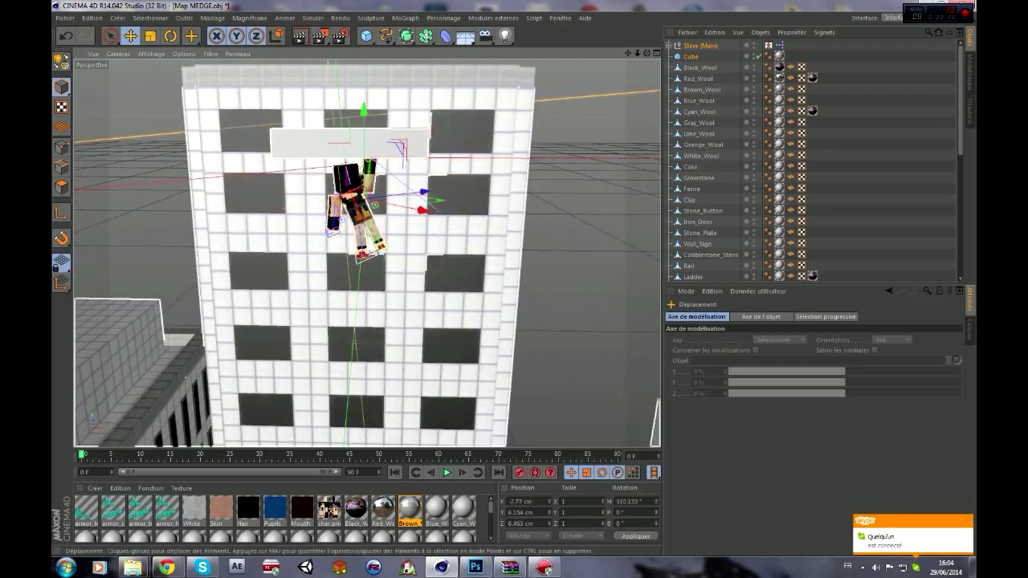
{"action": "left_click", "coordinate": [300, 36]}
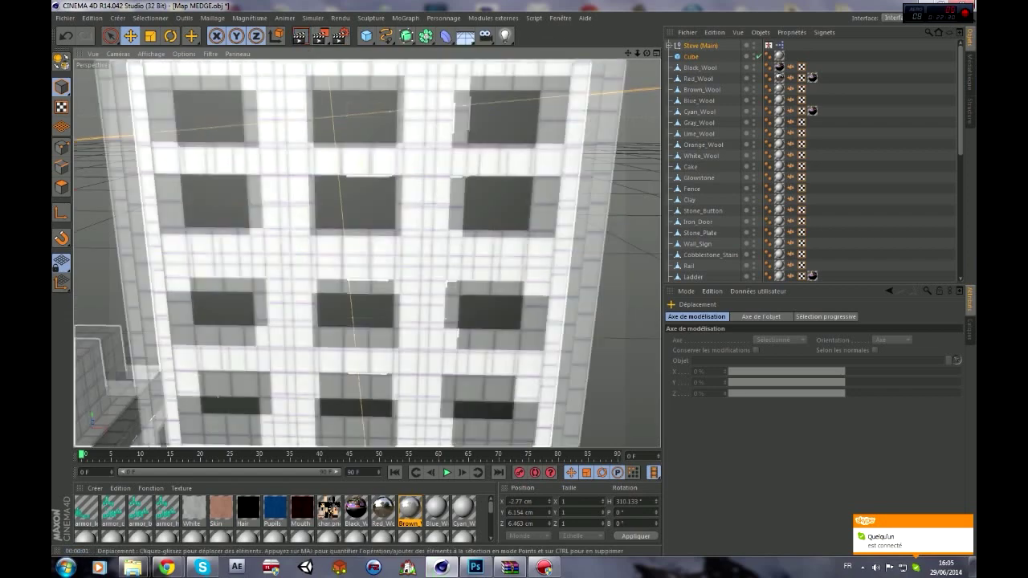
{"action": "scroll", "coordinate": [367, 253], "scroll_direction": "down", "scroll_amount": 5}
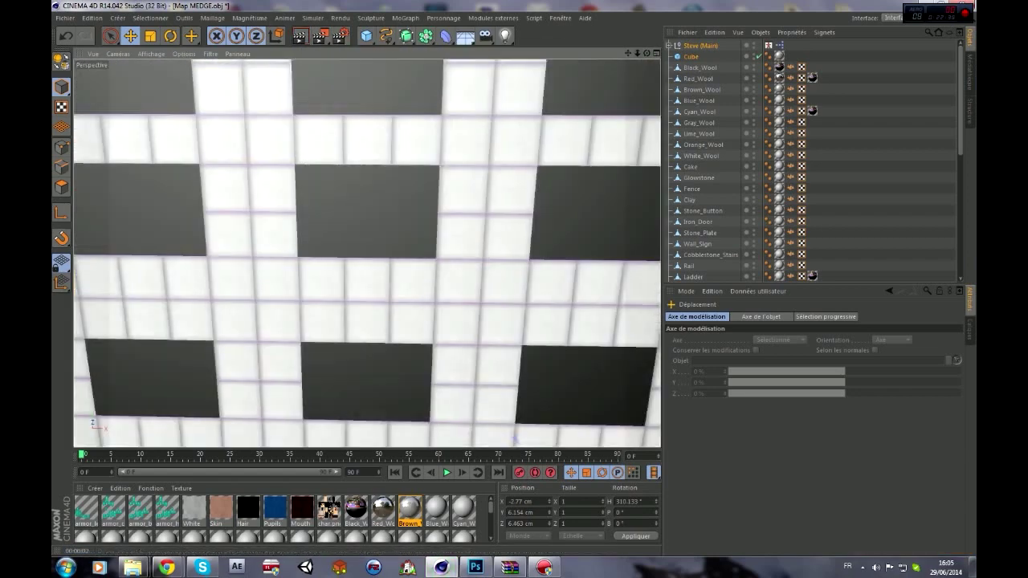
{"action": "scroll", "coordinate": [367, 253], "scroll_direction": "down", "scroll_amount": 2}
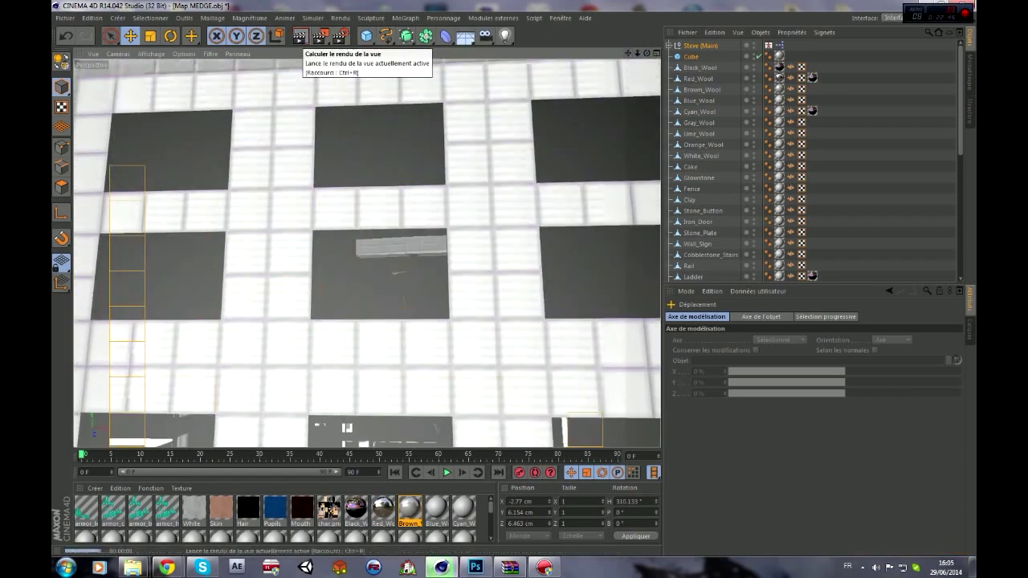
Add a sky object and render the view to show blue sky behind Steve.
{"action": "scroll", "coordinate": [367, 253], "scroll_direction": "down", "scroll_amount": 3}
{"action": "left_click", "coordinate": [118, 18]}
{"action": "left_click", "coordinate": [193, 116]}
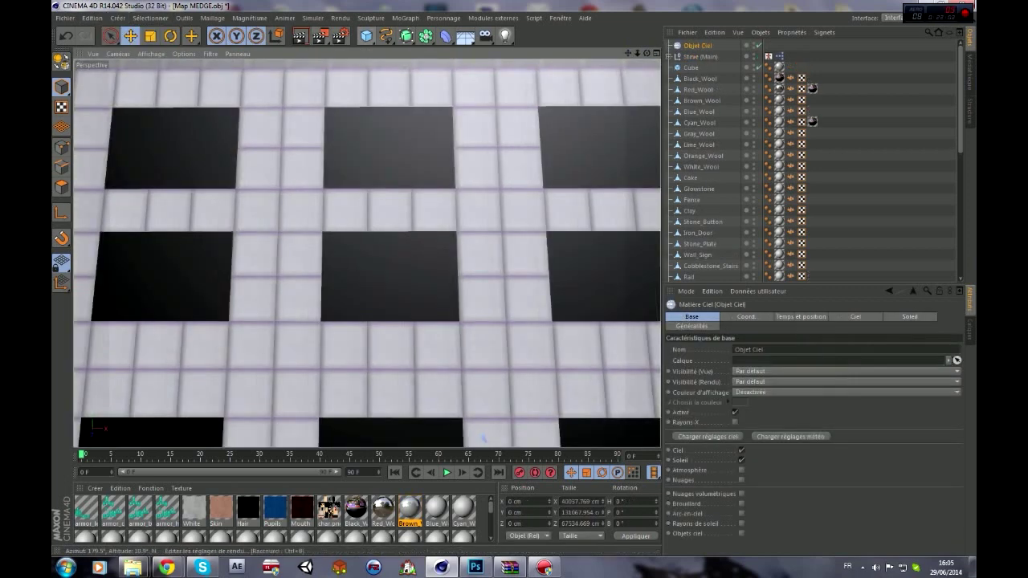
{"action": "left_click", "coordinate": [299, 36]}
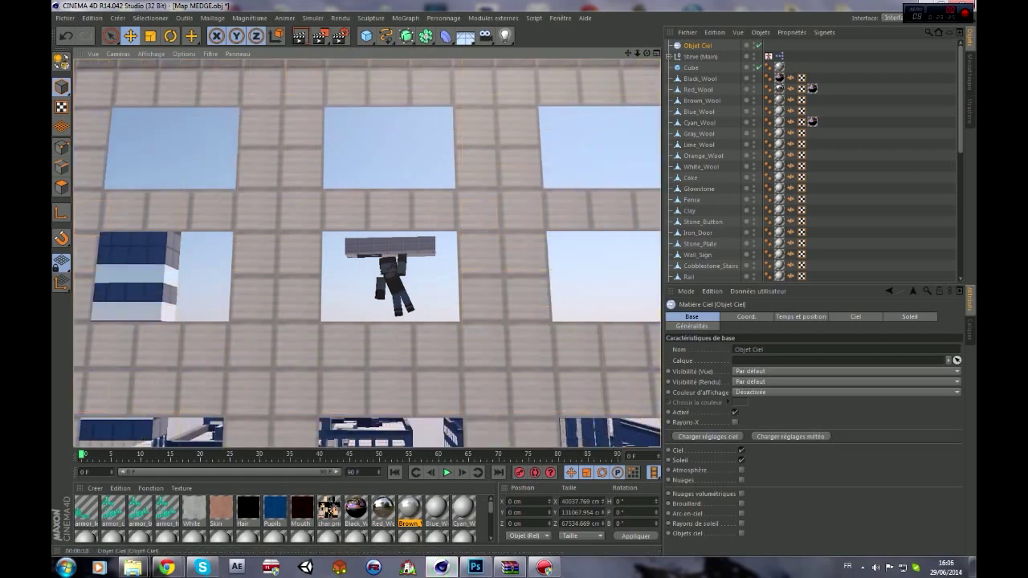
{"action": "left_click", "coordinate": [670, 56]}
{"action": "left_click_drag", "start_coordinate": [367, 253], "coordinate": [399, 265], "text": "alt"}
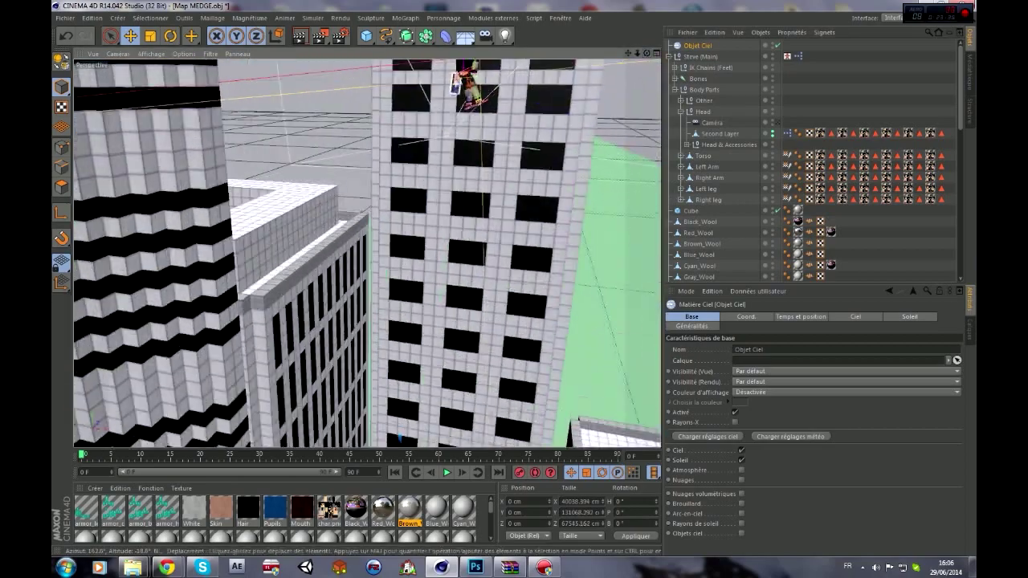
Paste two ledge-cube copies, Cube.1 and Cube.2, near Steve, rotating Cube.2 to -268.744°.
{"action": "left_click_drag", "start_coordinate": [399, 438], "coordinate": [389, 438], "text": "alt"}
{"action": "key", "text": "ctrl+v"}
{"action": "left_click_drag", "start_coordinate": [408, 205], "coordinate": [406, 217]}
{"action": "left_click_drag", "start_coordinate": [389, 438], "coordinate": [365, 439], "text": "alt"}
{"action": "key", "text": "ctrl+v"}
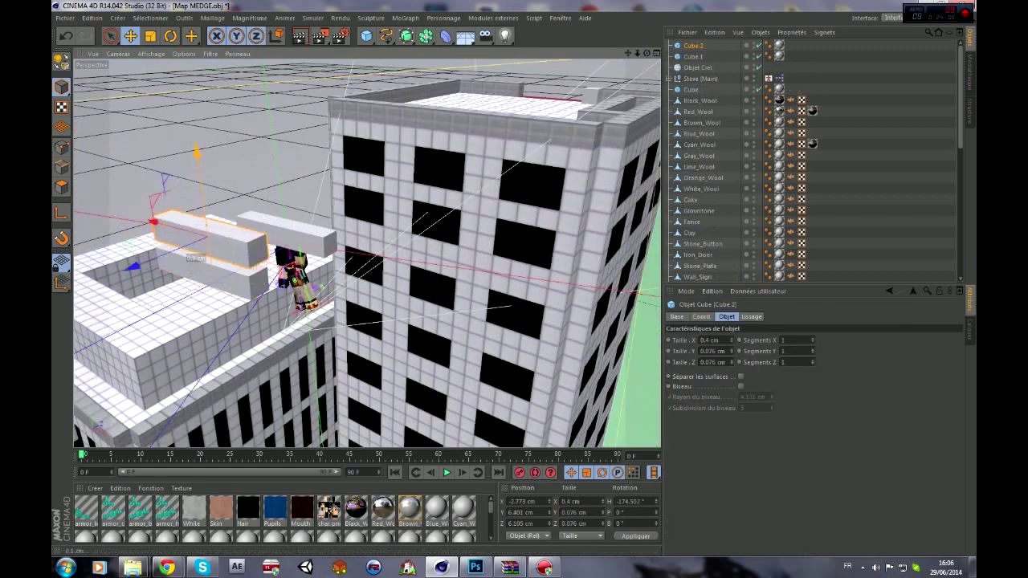
{"action": "key", "text": "r"}
{"action": "left_click_drag", "start_coordinate": [200, 241], "coordinate": [245, 218]}
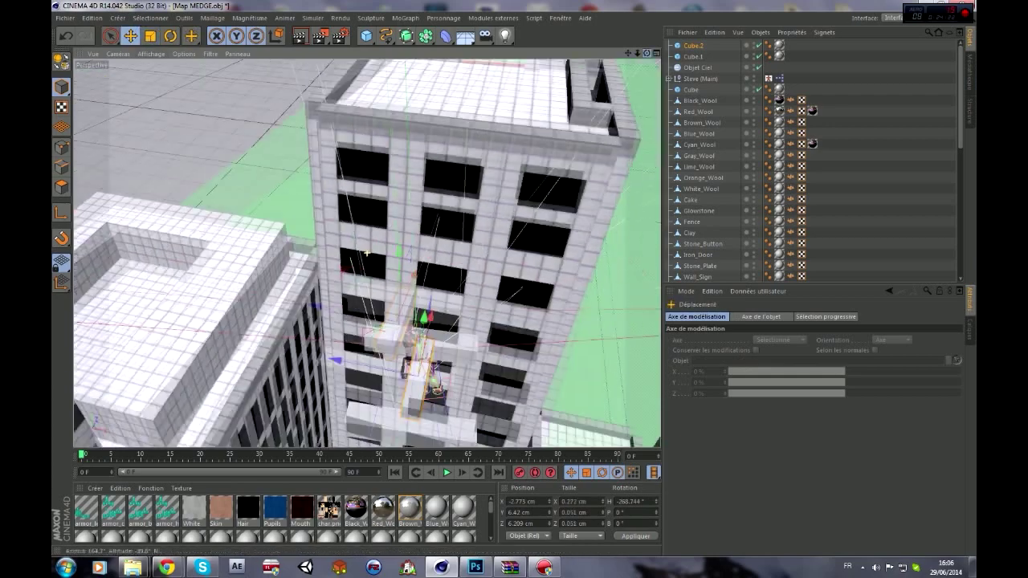
{"action": "left_click_drag", "start_coordinate": [239, 175], "coordinate": [442, 385], "text": "alt"}
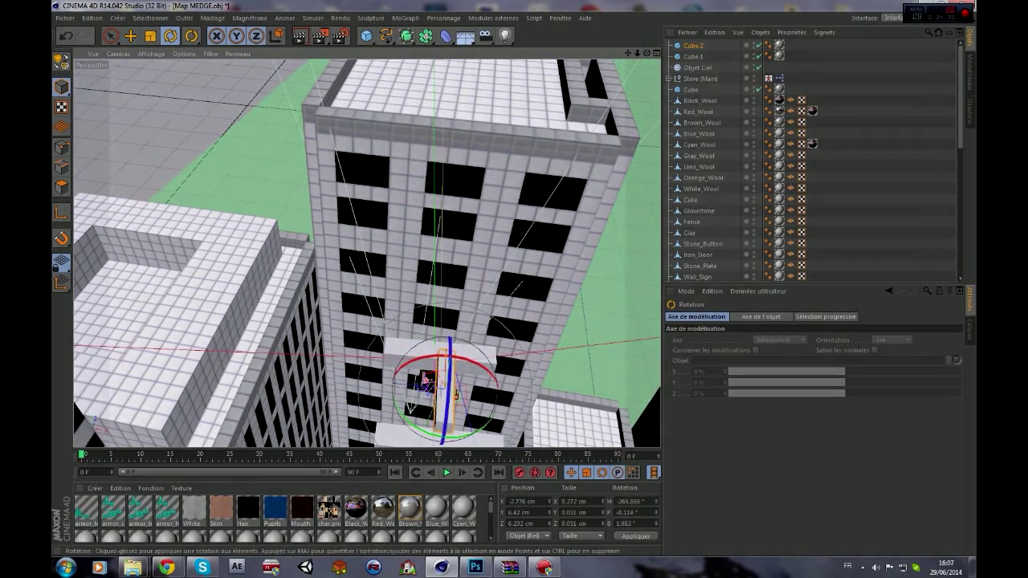